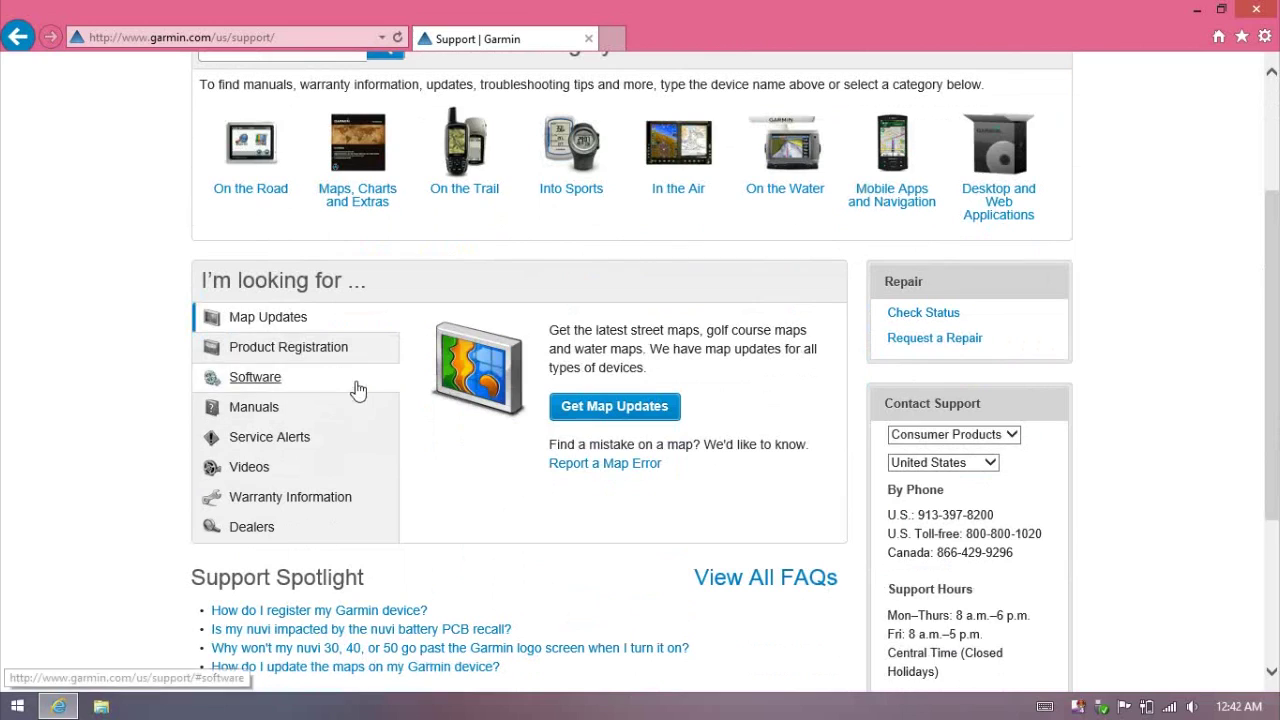
Step: Show the supporting software on the Garmin support site and open the Garmin Express page
{"action": "left_click", "coordinate": [260, 380]}
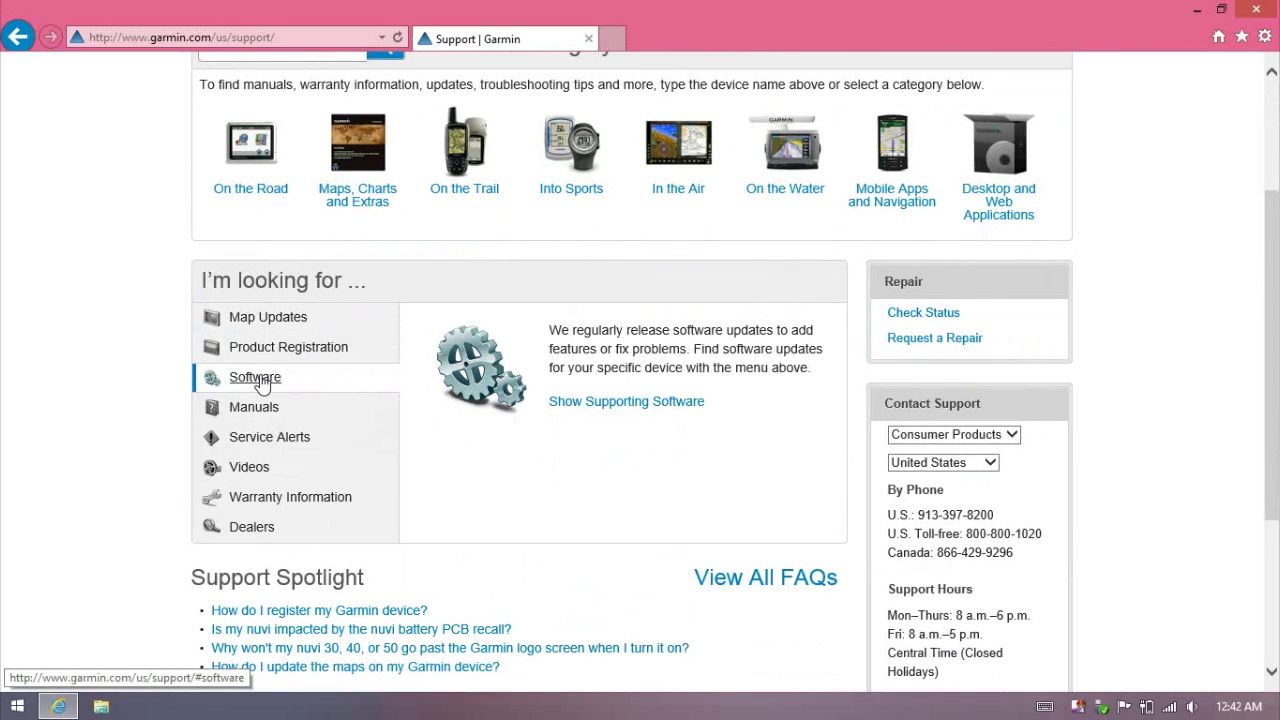
{"action": "left_click", "coordinate": [572, 408]}
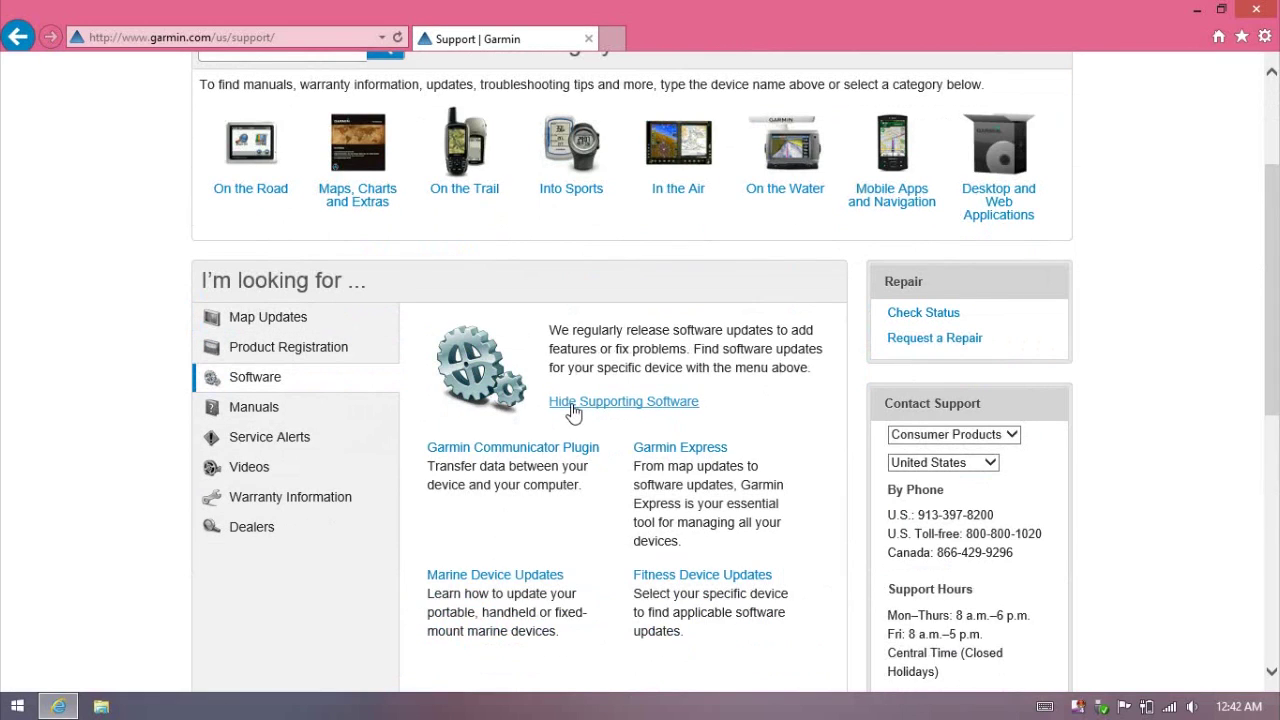
{"action": "left_click", "coordinate": [686, 460]}
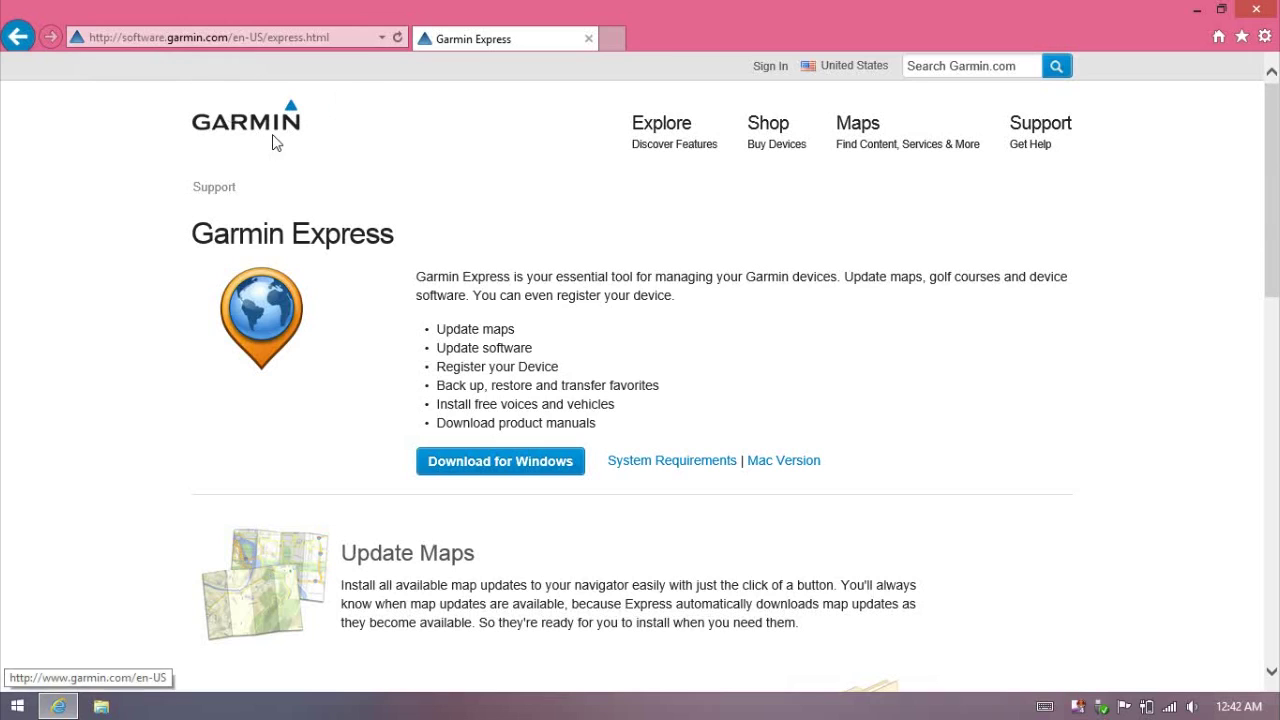
Step: Return to Garmin's home page and open the nuvi 1300 support page through the On the Road, Automotive and nuvi 1300 Series categories
{"action": "left_click", "coordinate": [263, 128]}
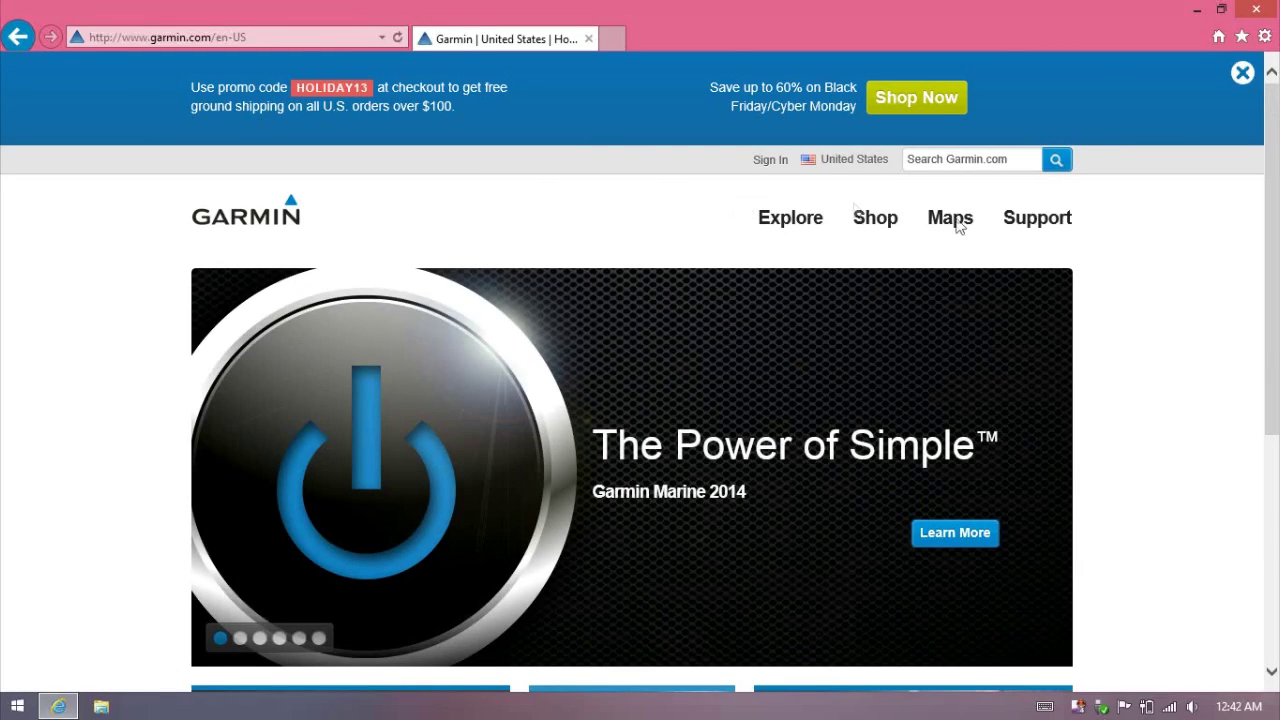
{"action": "left_click", "coordinate": [1018, 233]}
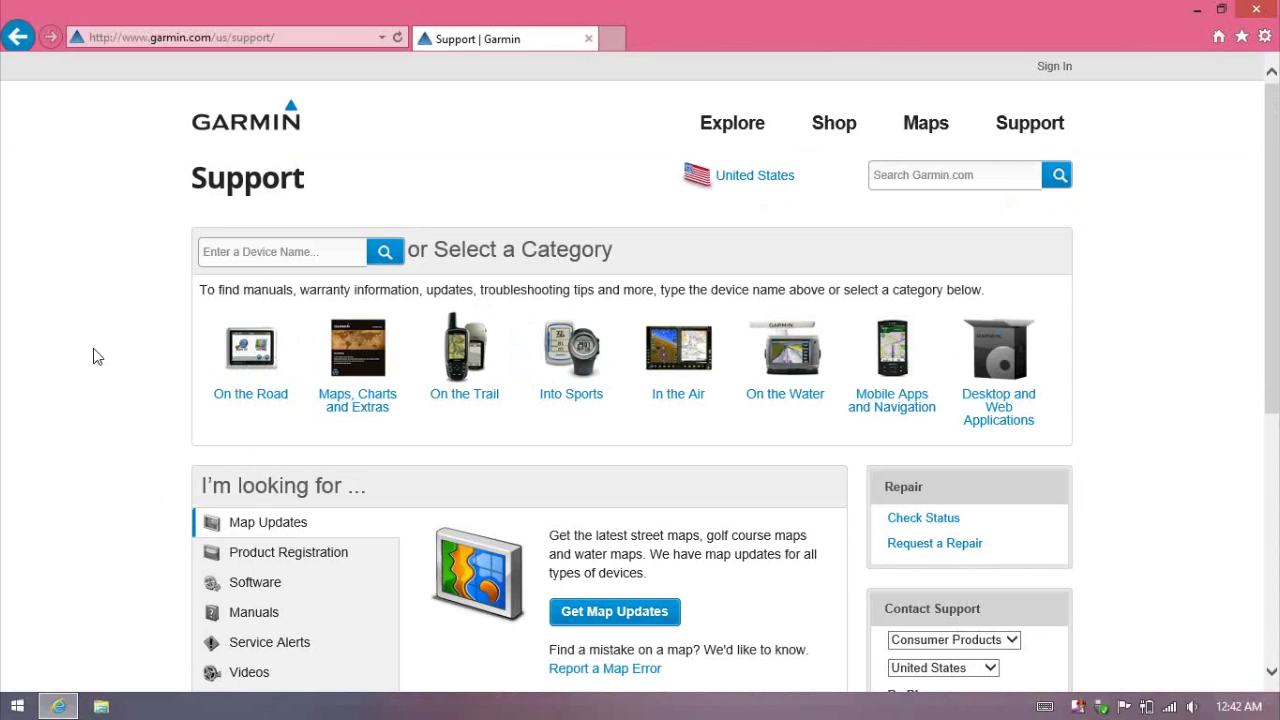
{"action": "left_click", "coordinate": [266, 373]}
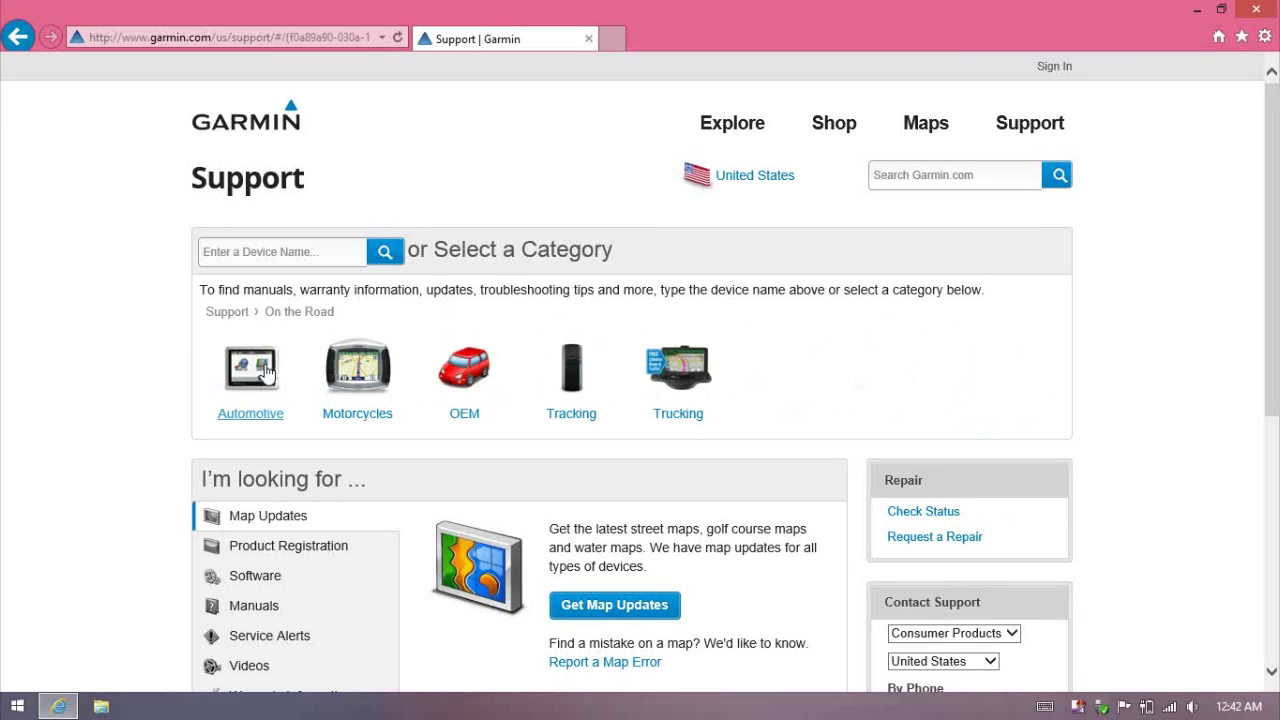
{"action": "left_click", "coordinate": [266, 373]}
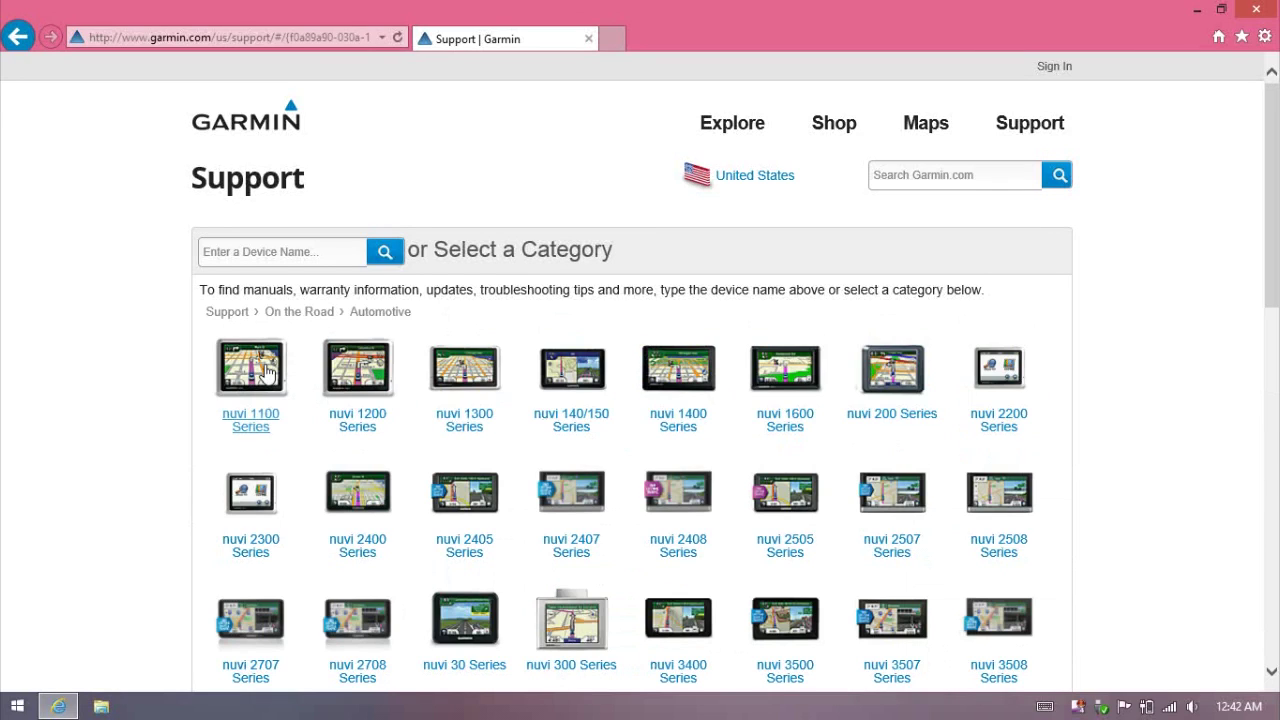
{"action": "left_click", "coordinate": [478, 380]}
{"action": "left_click", "coordinate": [258, 385]}
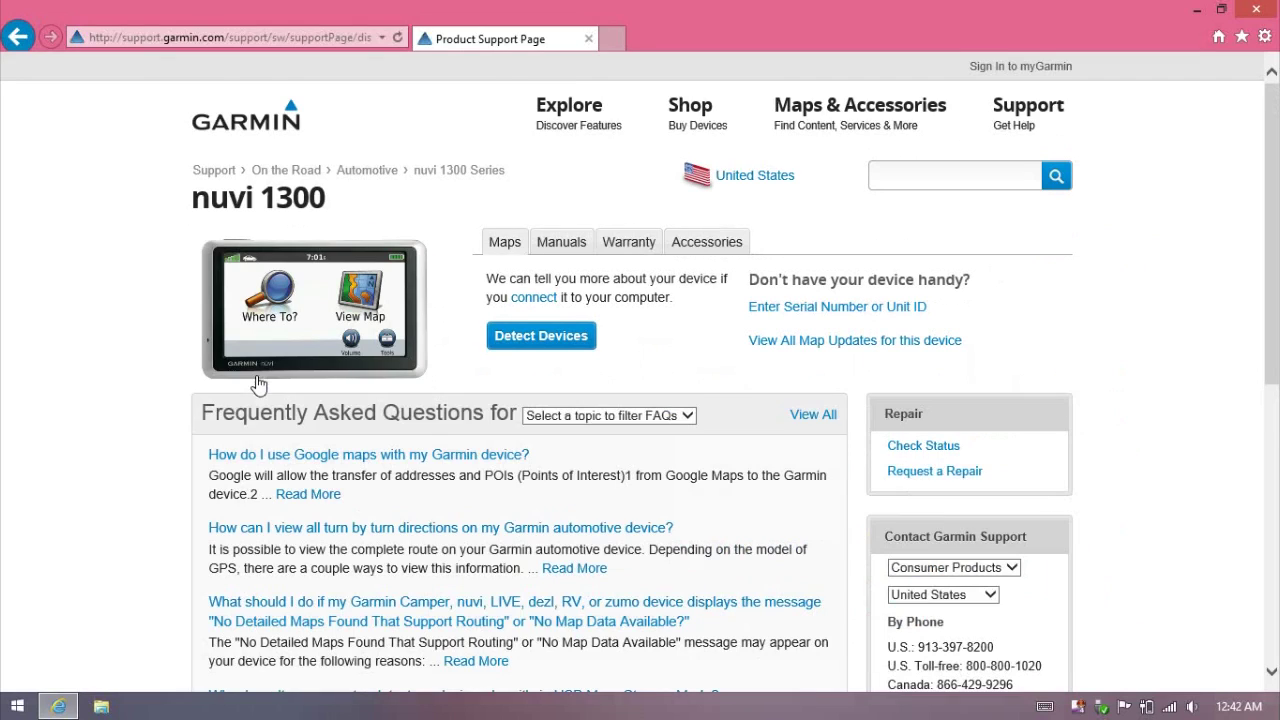
Step: Try to detect the connected device from the nuvi 1300 support page, go back to that page, and close the browser
{"action": "left_click", "coordinate": [578, 341]}
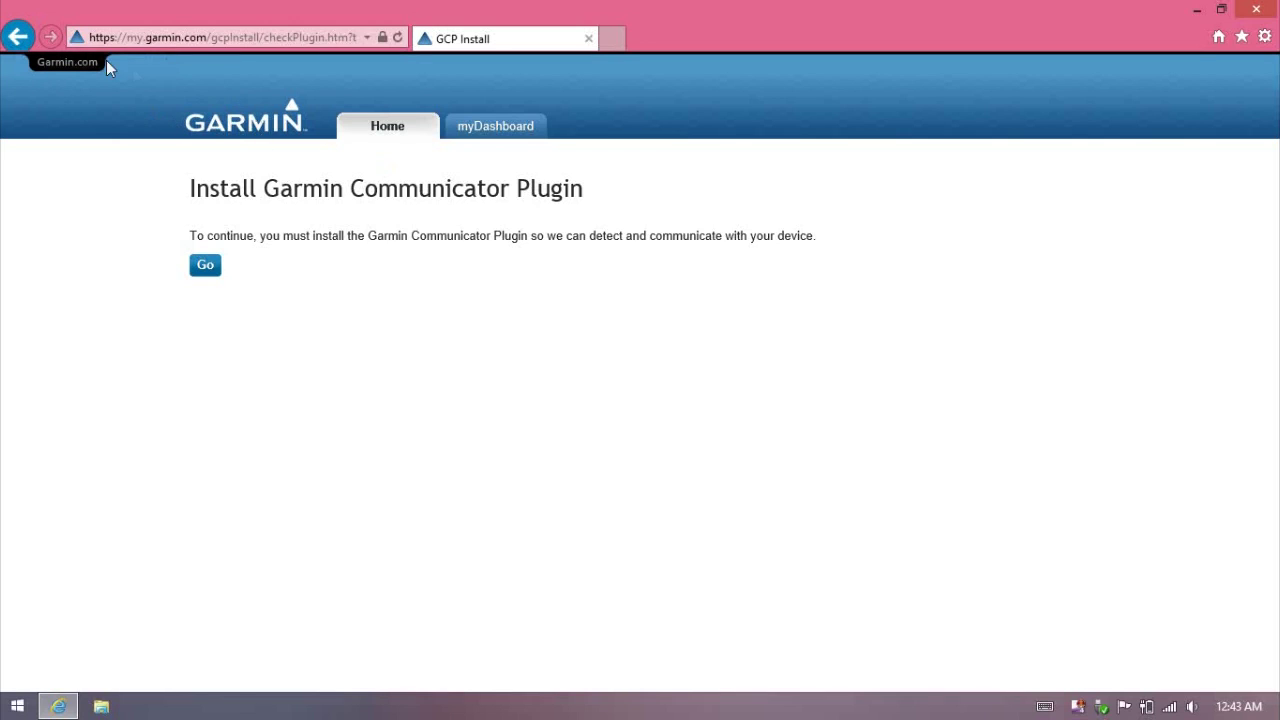
{"action": "left_click", "coordinate": [17, 36]}
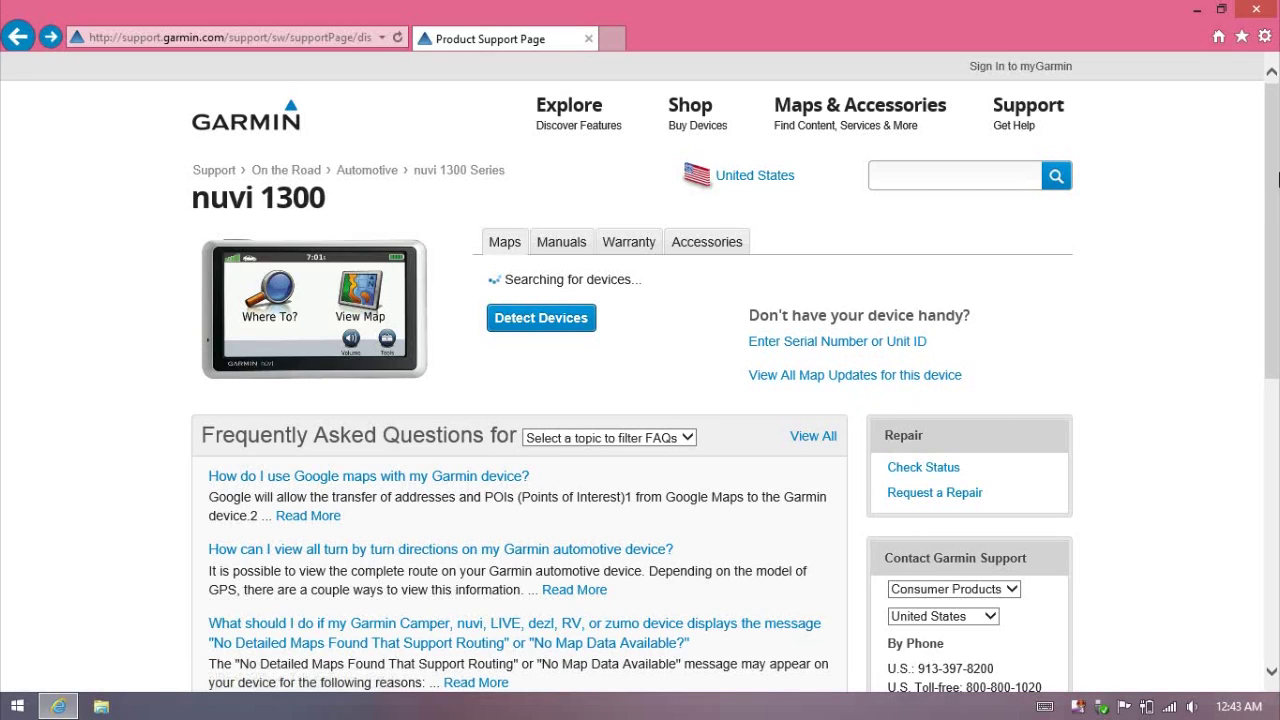
{"action": "scroll", "coordinate": [1275, 240], "scroll_direction": "down", "scroll_amount": 2}
{"action": "scroll", "coordinate": [1275, 240], "scroll_direction": "up", "scroll_amount": 2}
{"action": "scroll", "coordinate": [1275, 240], "scroll_direction": "down", "scroll_amount": 4}
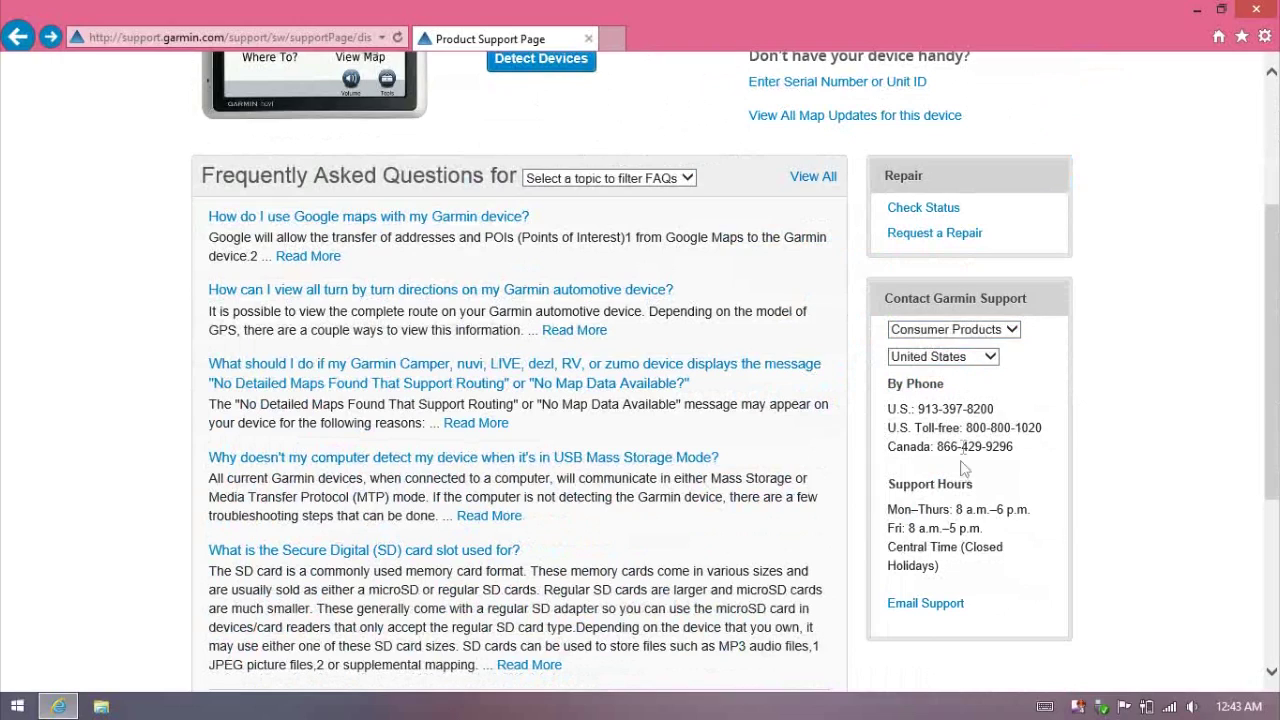
{"action": "left_click_drag", "start_coordinate": [1277, 313], "coordinate": [1273, 178]}
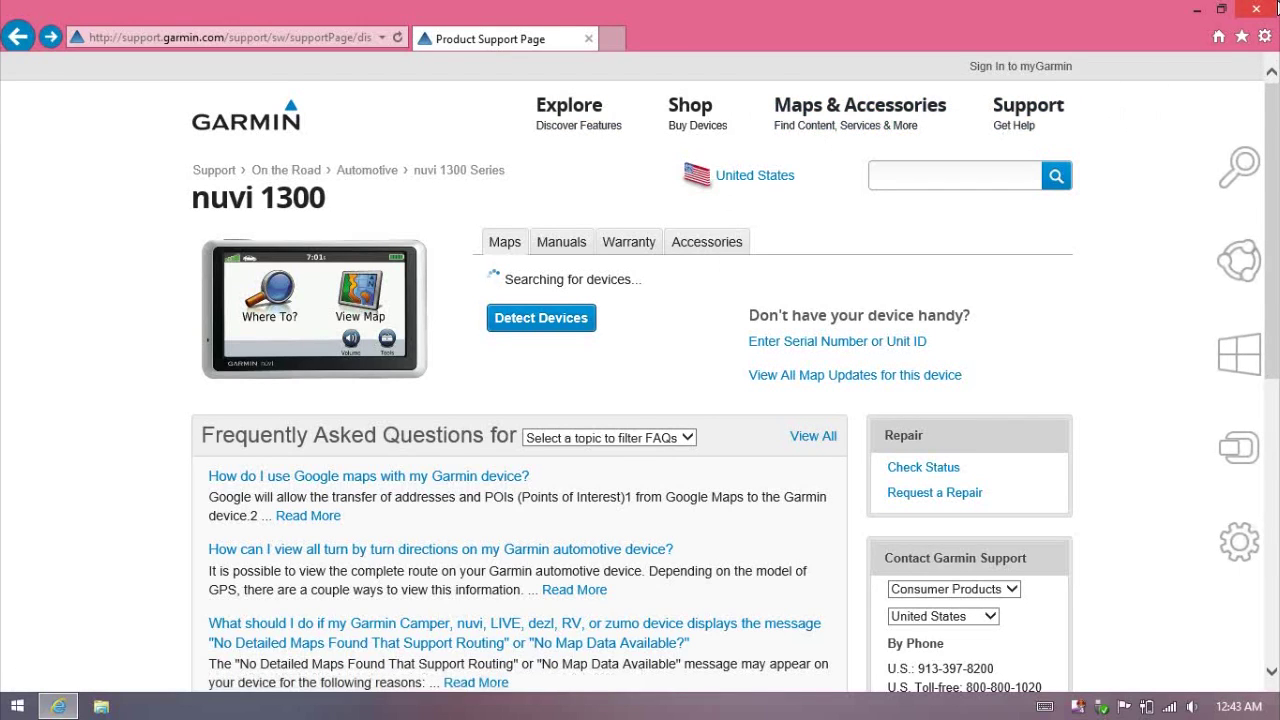
{"action": "left_click", "coordinate": [1262, 8]}
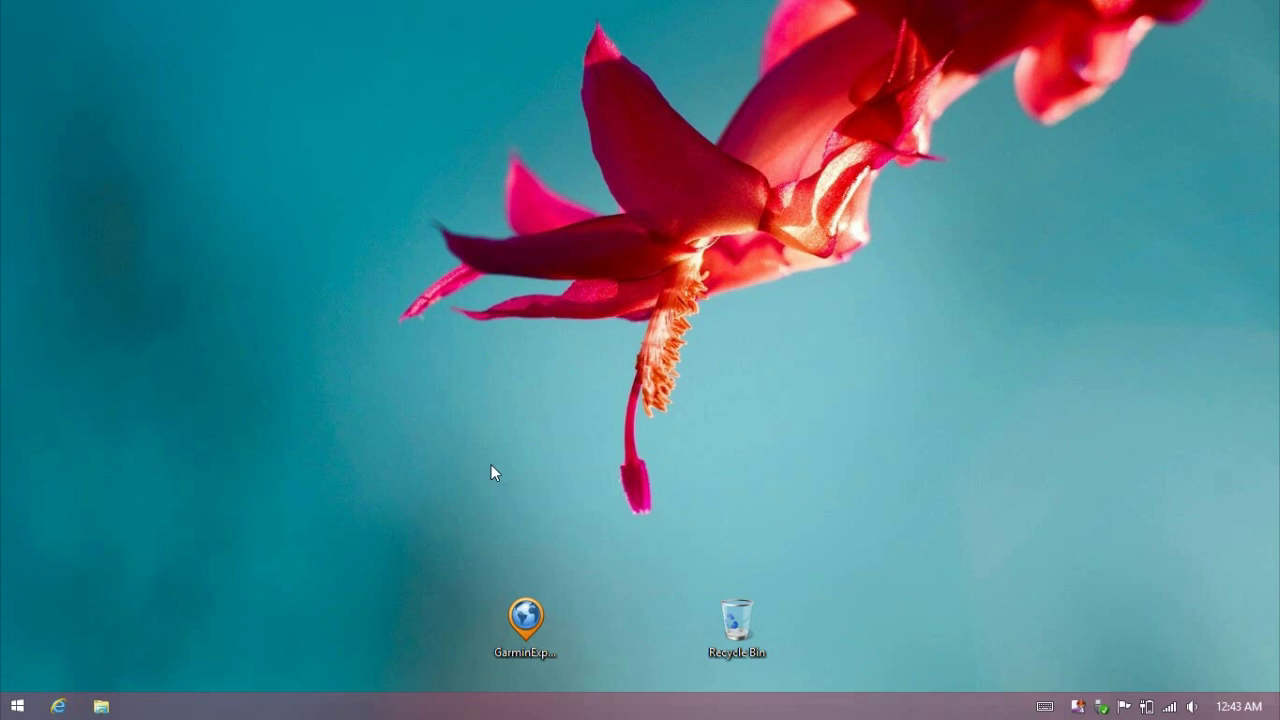
Step: Start the GarminExpress installer from the desktop and check in File Explorer for the Garmin nüvi (F:) drive
{"action": "double_click", "coordinate": [536, 638]}
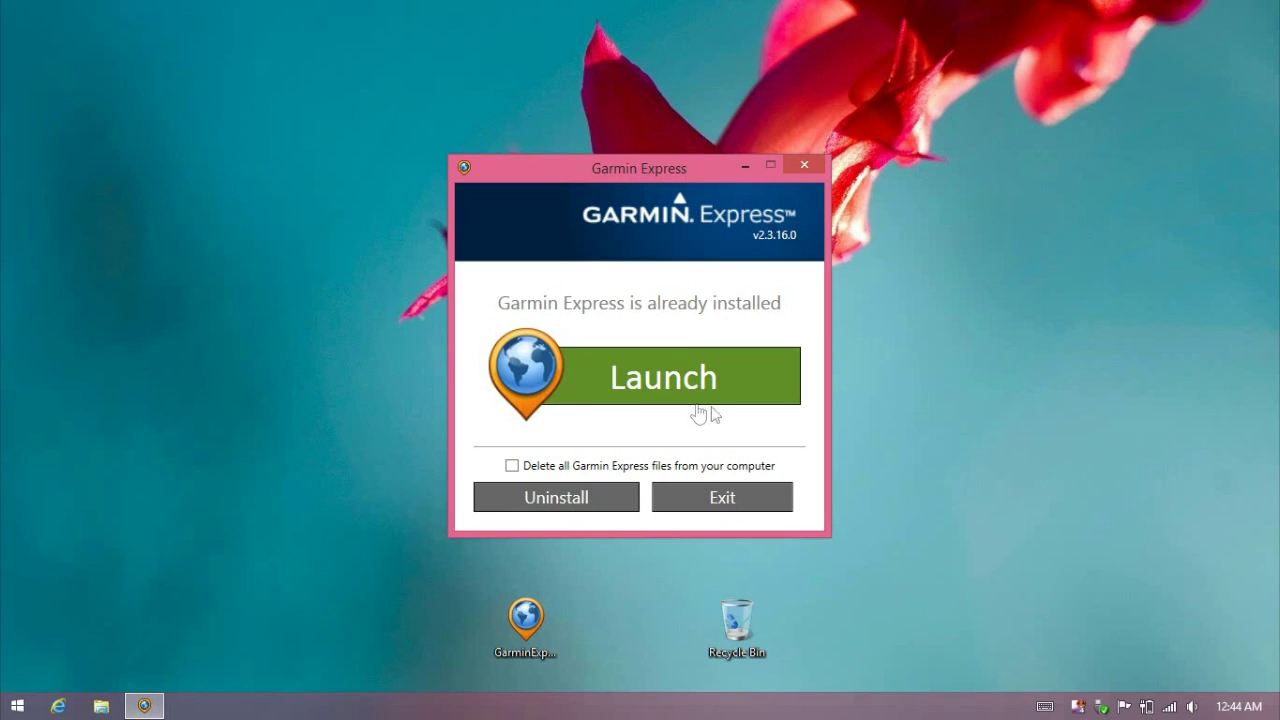
{"action": "left_click", "coordinate": [362, 502]}
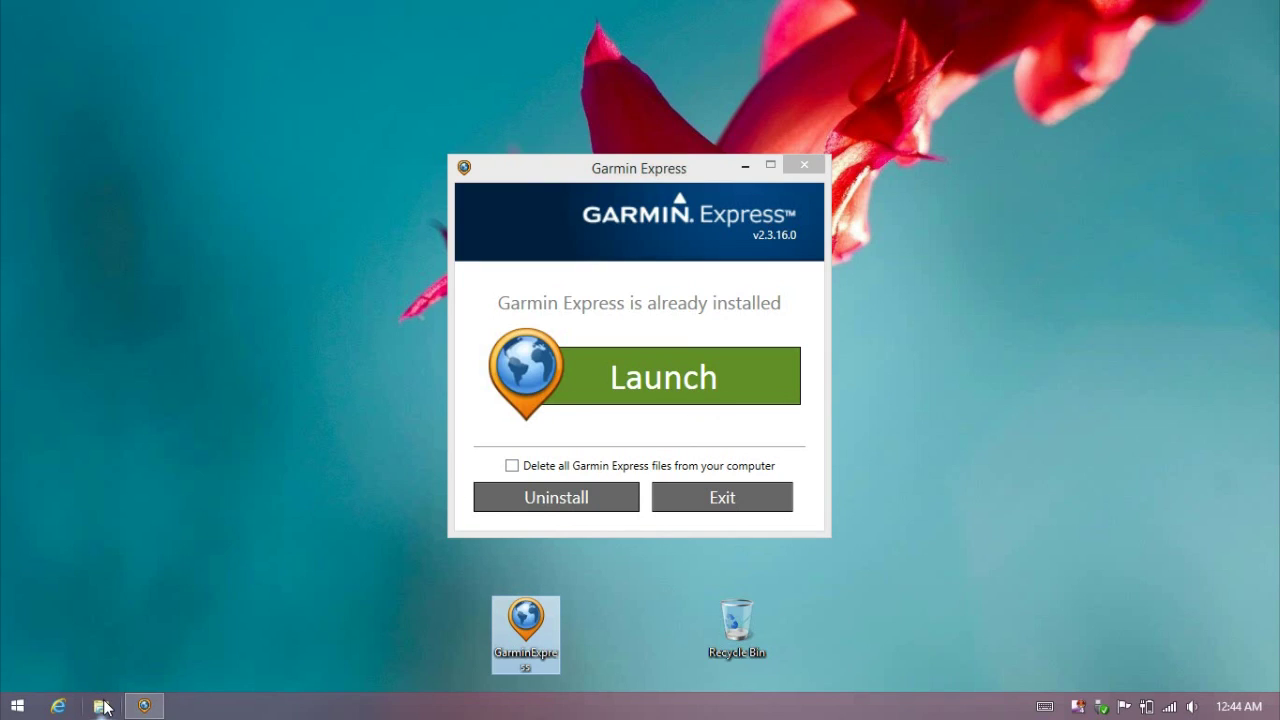
{"action": "left_click", "coordinate": [102, 706]}
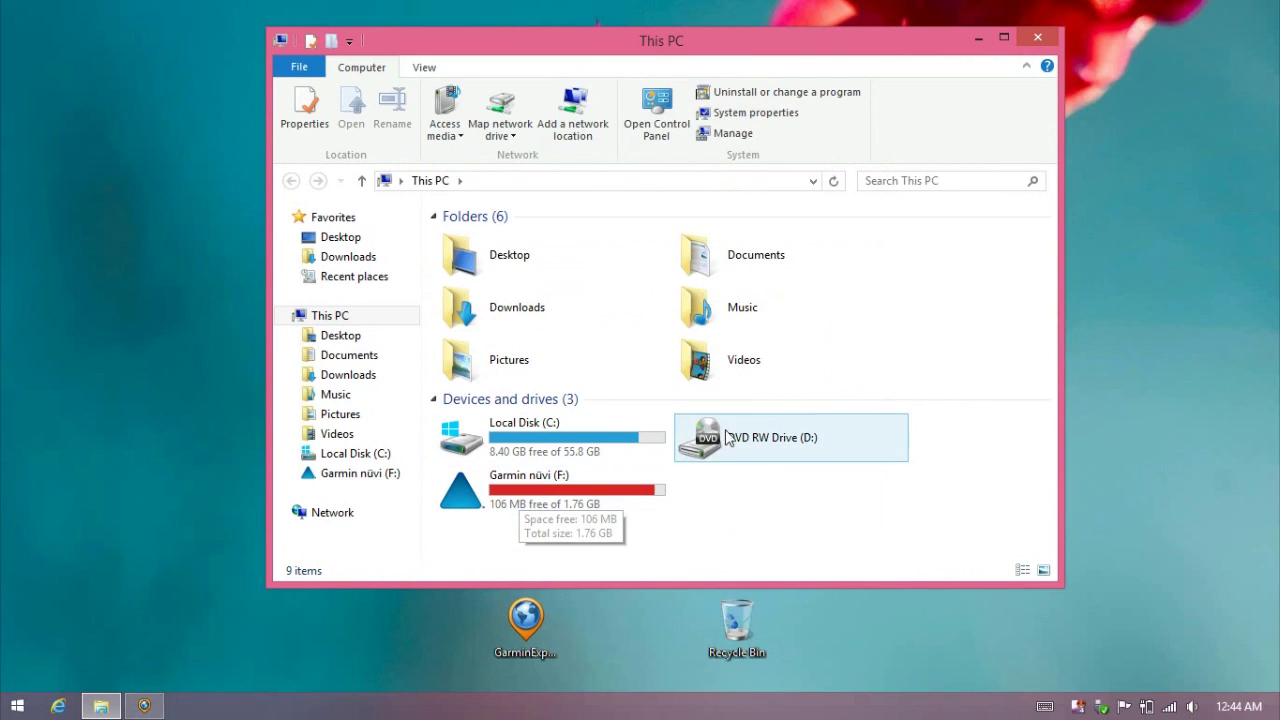
{"action": "left_click", "coordinate": [1025, 43]}
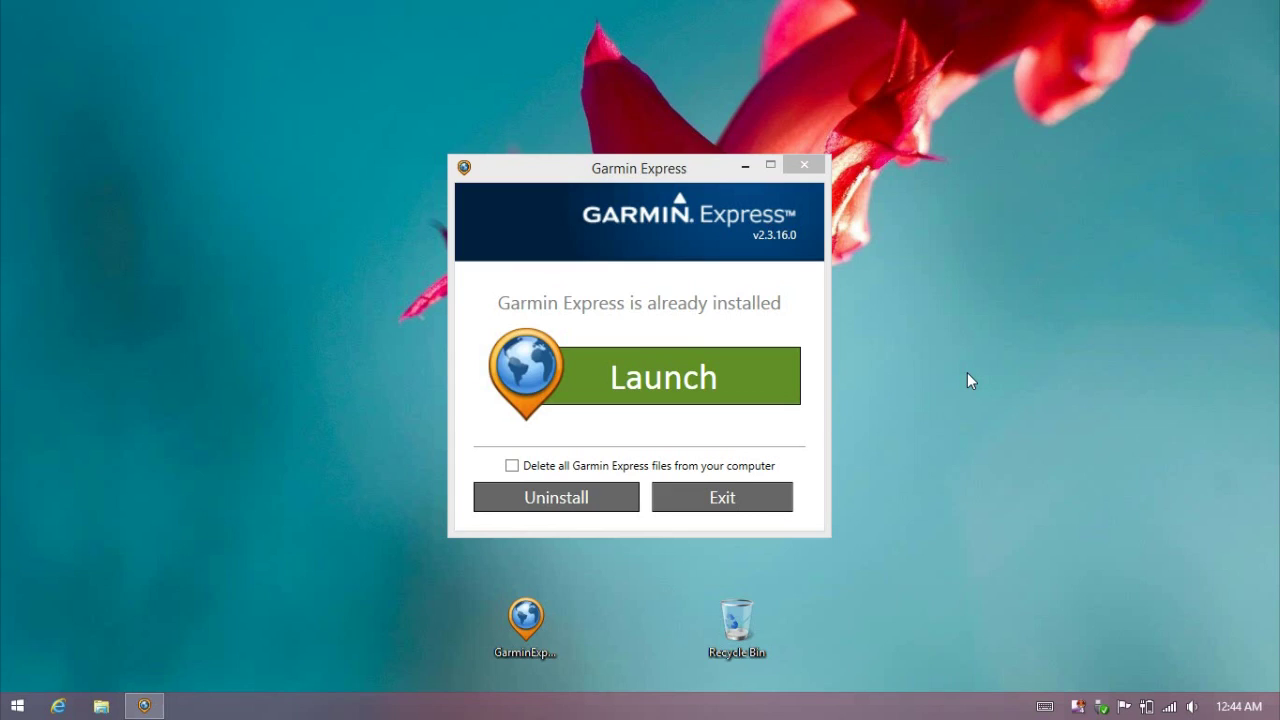
{"action": "left_click", "coordinate": [101, 706]}
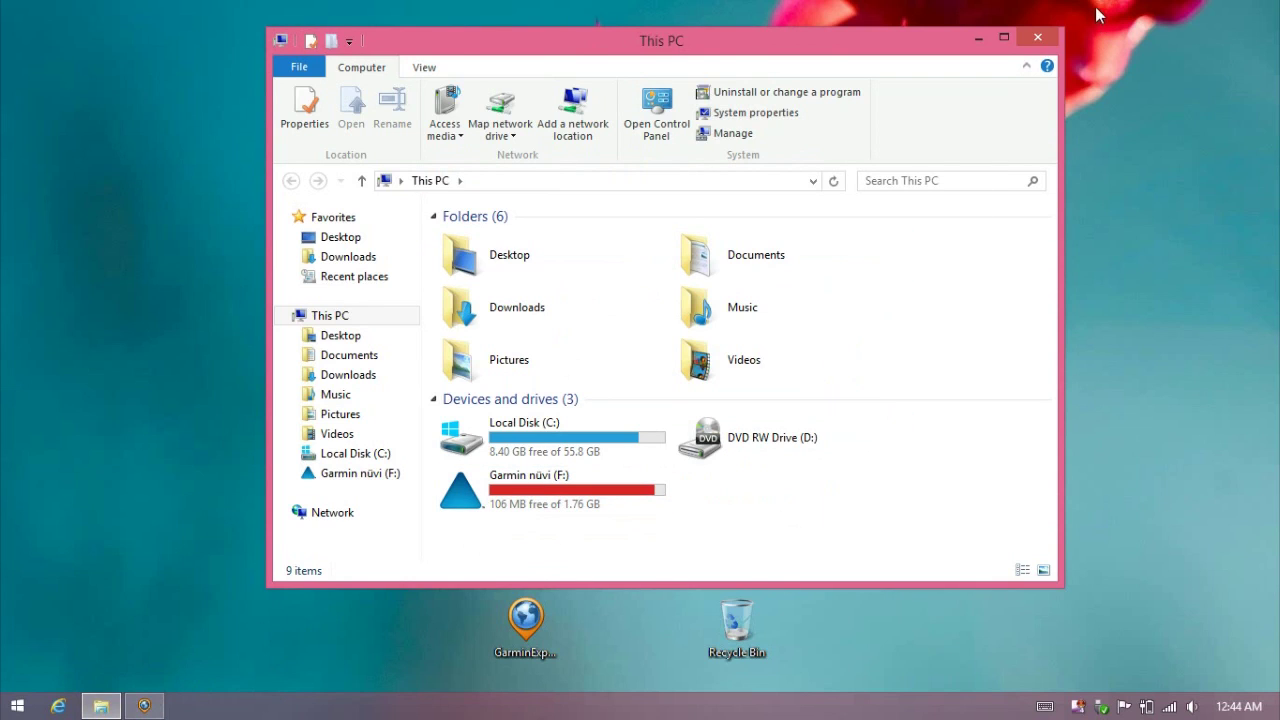
{"action": "left_click", "coordinate": [1036, 38]}
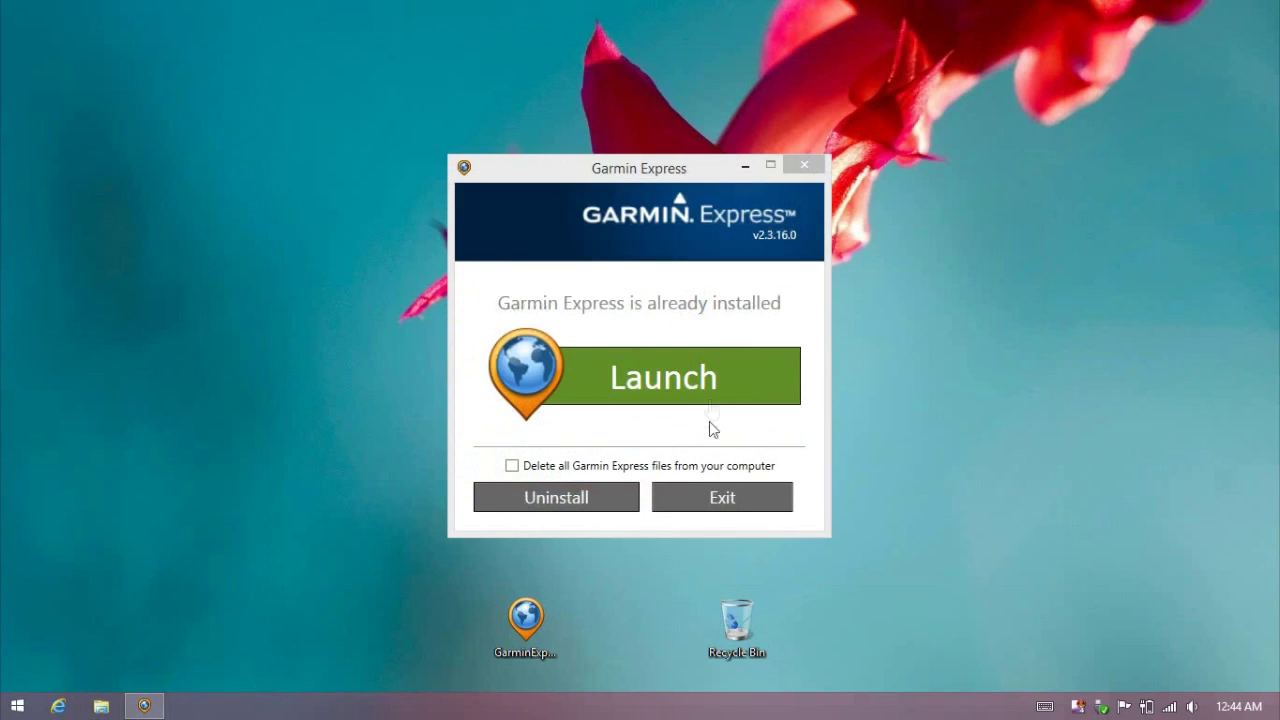
Step: Launch Garmin Express and examine the details of the software updates for the nüvi 1350
{"action": "left_click", "coordinate": [660, 390]}
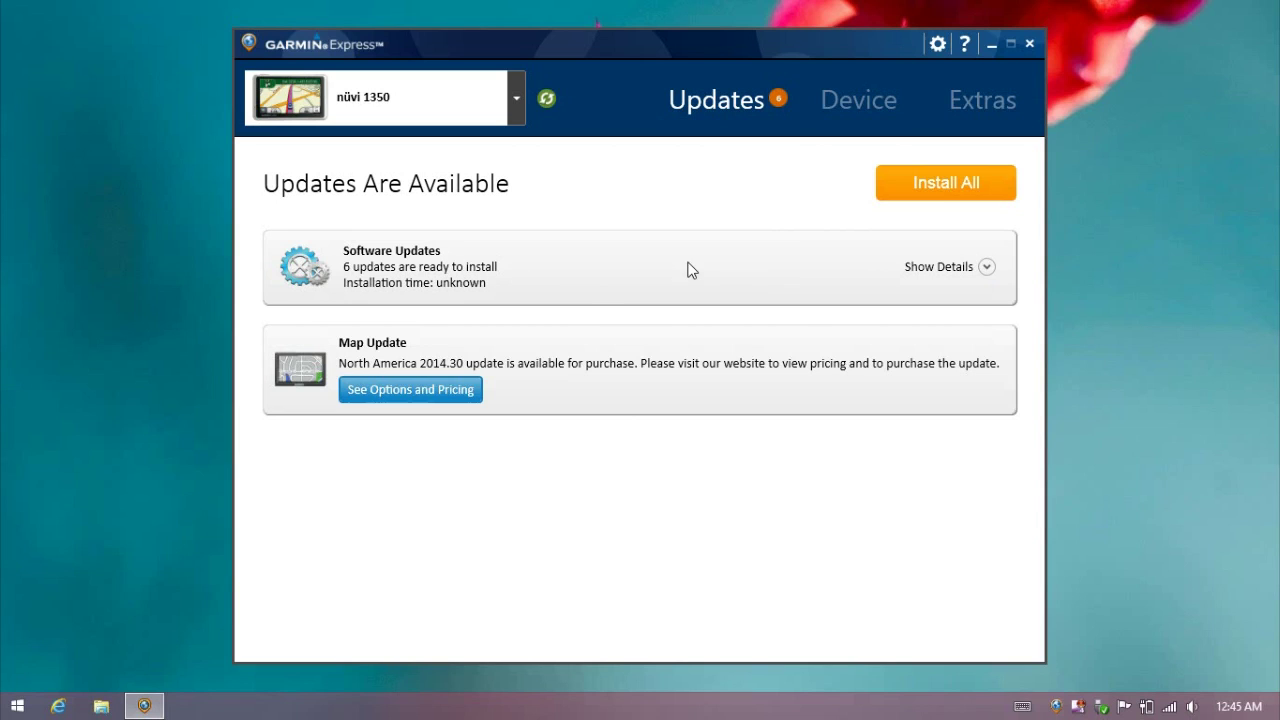
{"action": "left_click", "coordinate": [987, 269]}
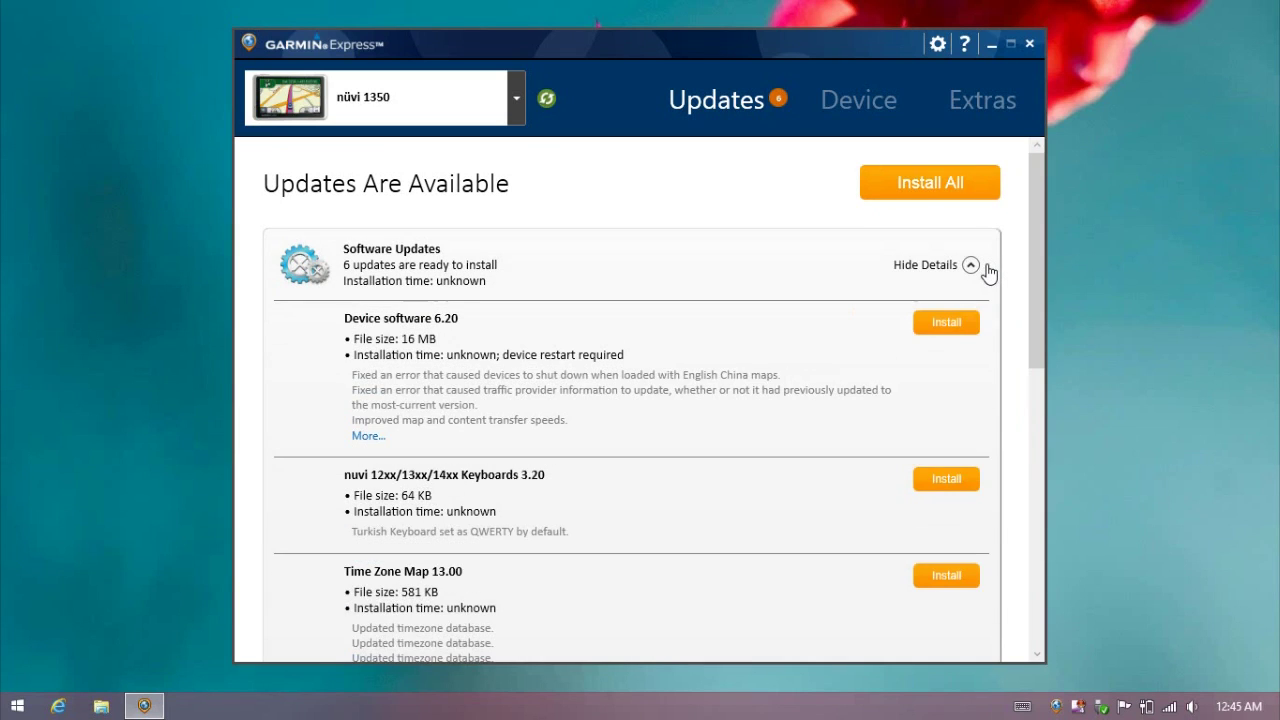
{"action": "left_click", "coordinate": [984, 267]}
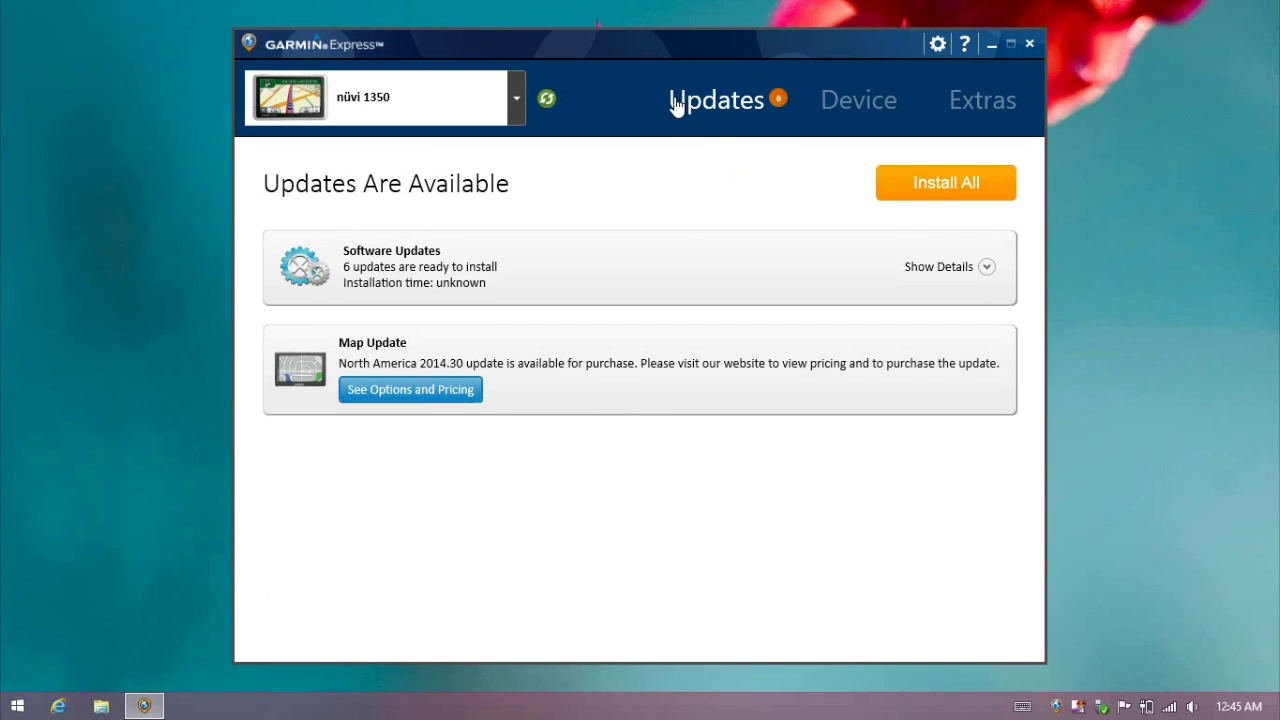
Step: Review the device information for the nüvi 1350, down to its backup and optional update sections
{"action": "left_click", "coordinate": [856, 114]}
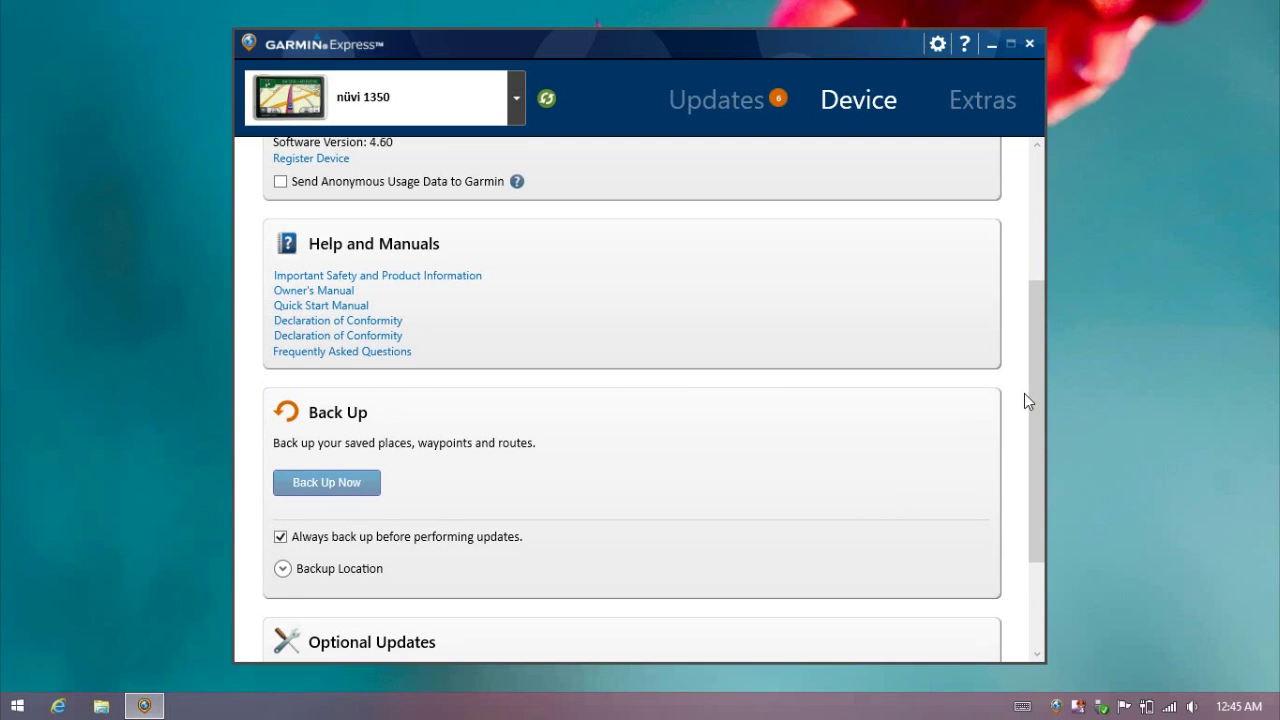
{"action": "left_click_drag", "start_coordinate": [1033, 399], "coordinate": [1033, 530]}
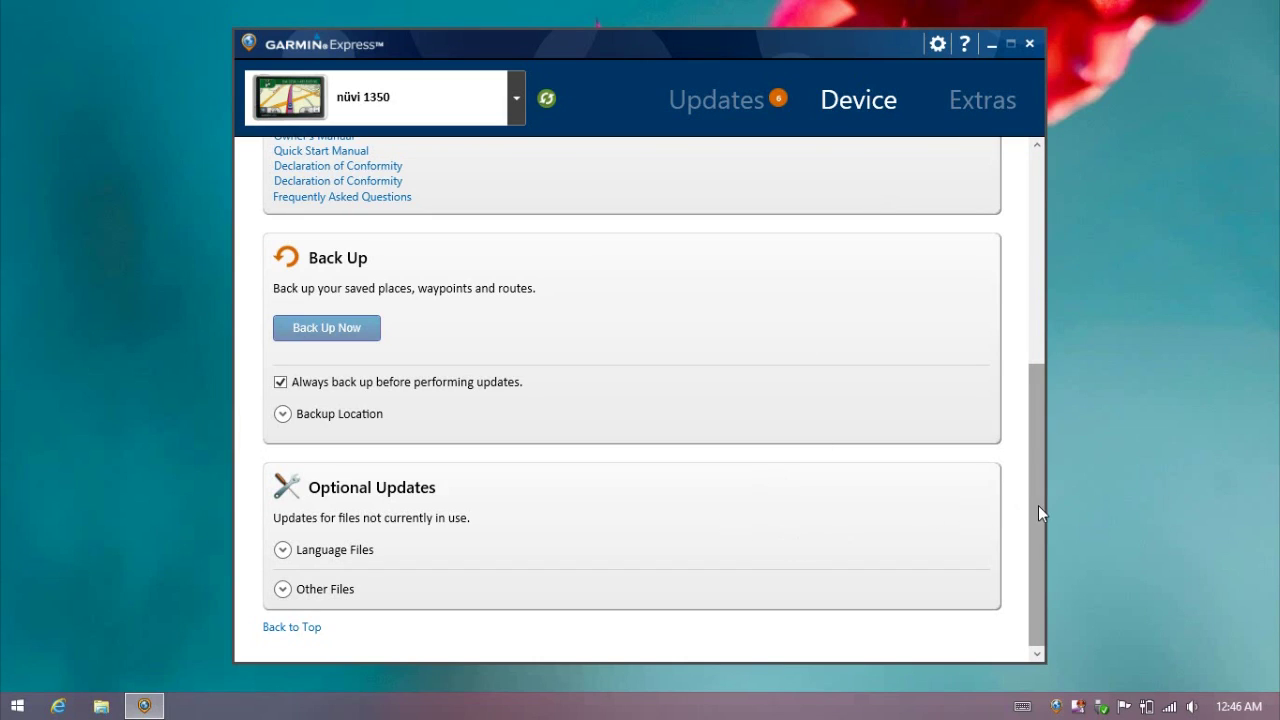
Step: Return to the available updates, expand the software update details and collapse them again
{"action": "left_click", "coordinate": [698, 105]}
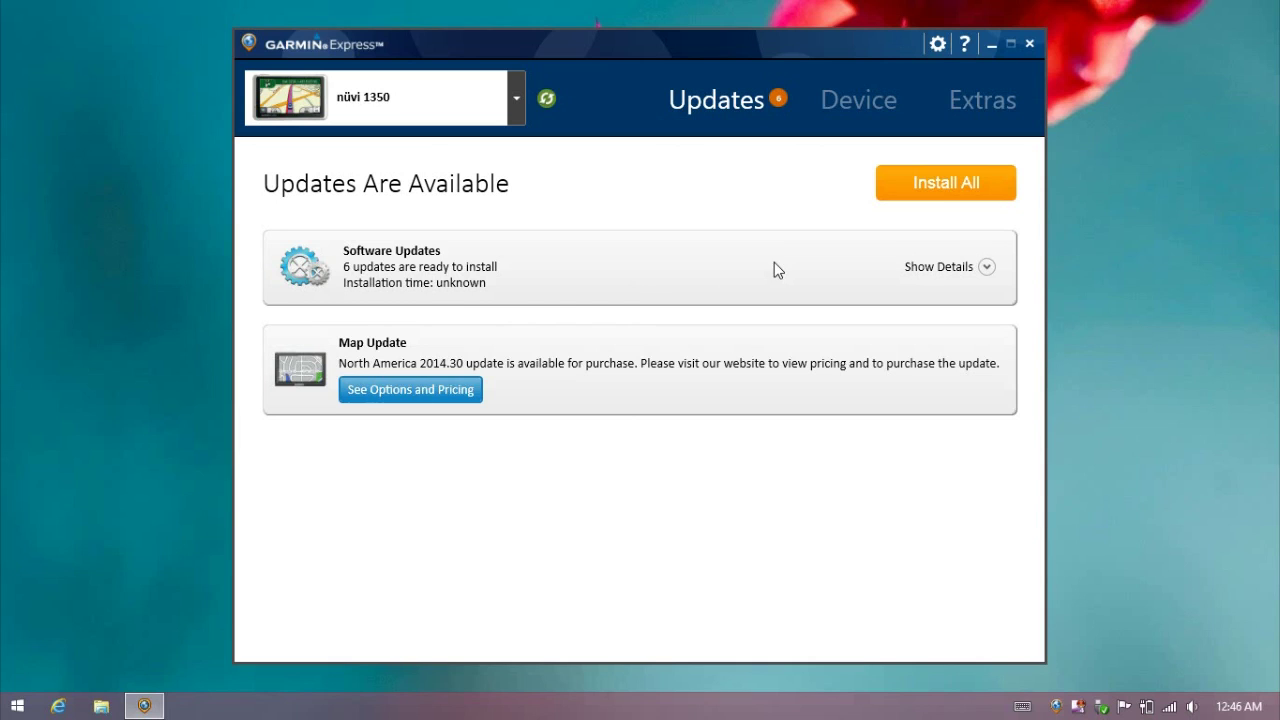
{"action": "left_click", "coordinate": [960, 269]}
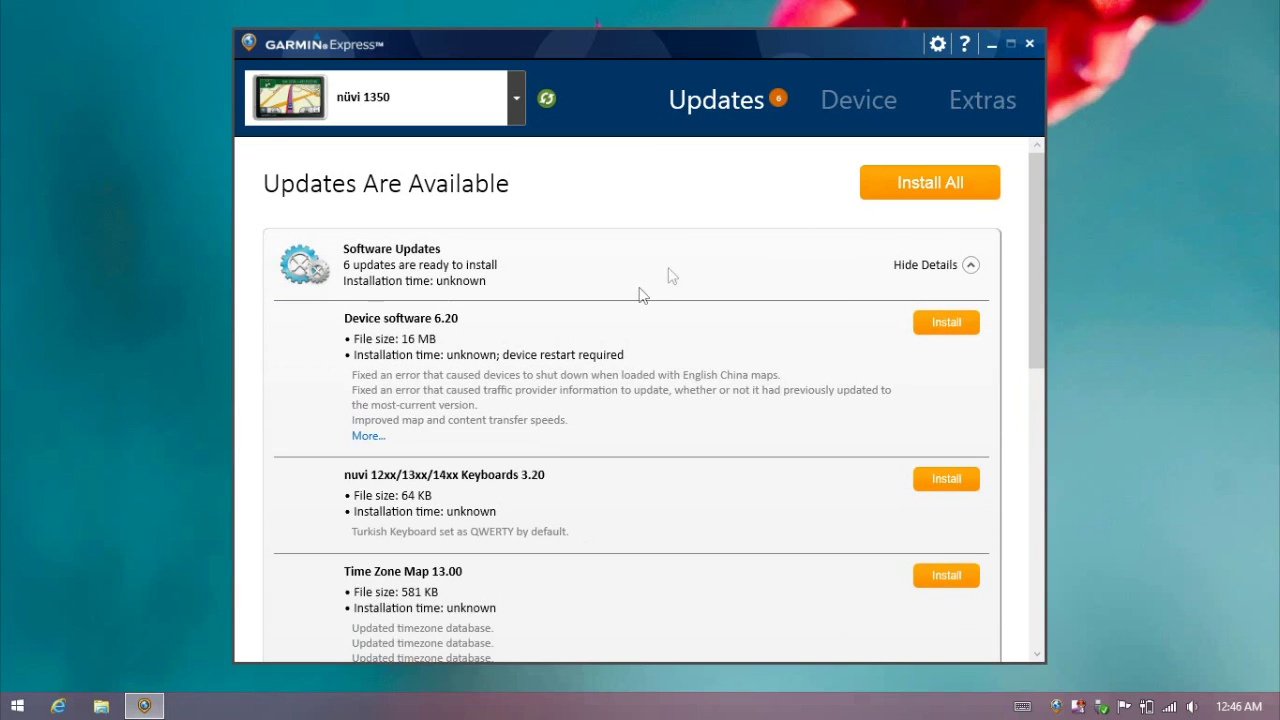
{"action": "left_click", "coordinate": [922, 272]}
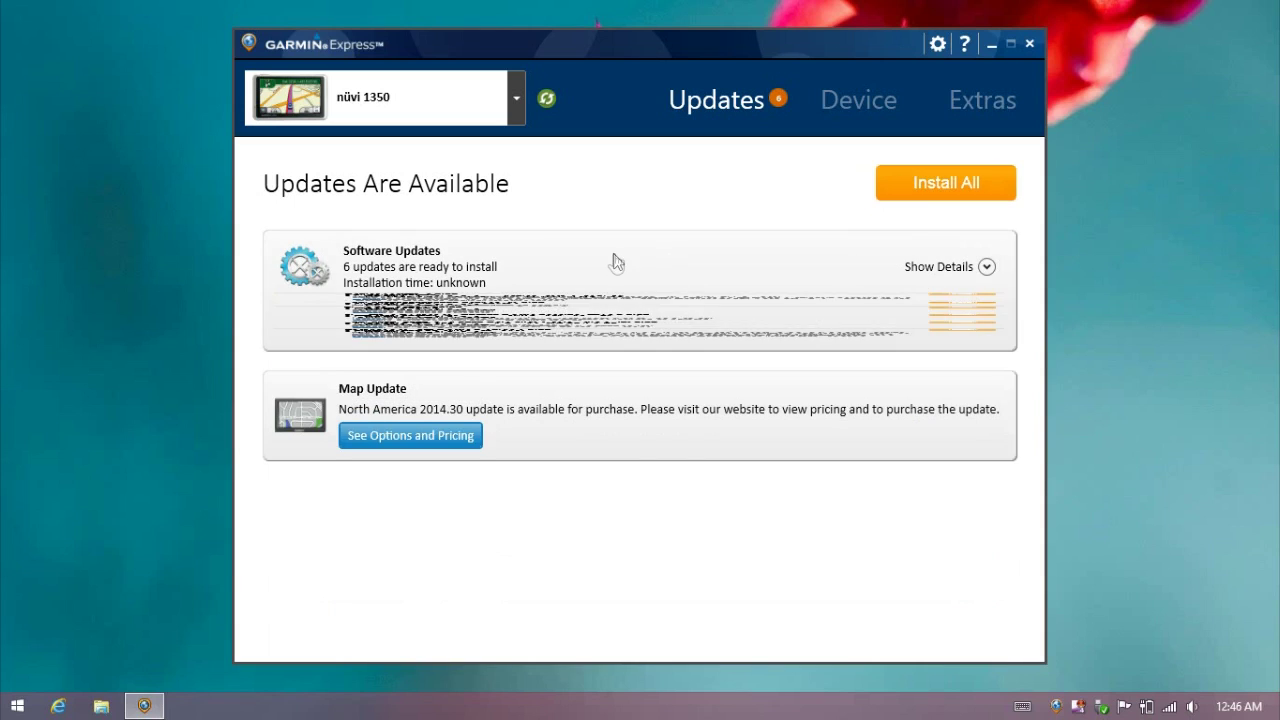
Step: Reopen the device information, show the backup location, and browse the optional language files through the end of the list
{"action": "left_click", "coordinate": [873, 116]}
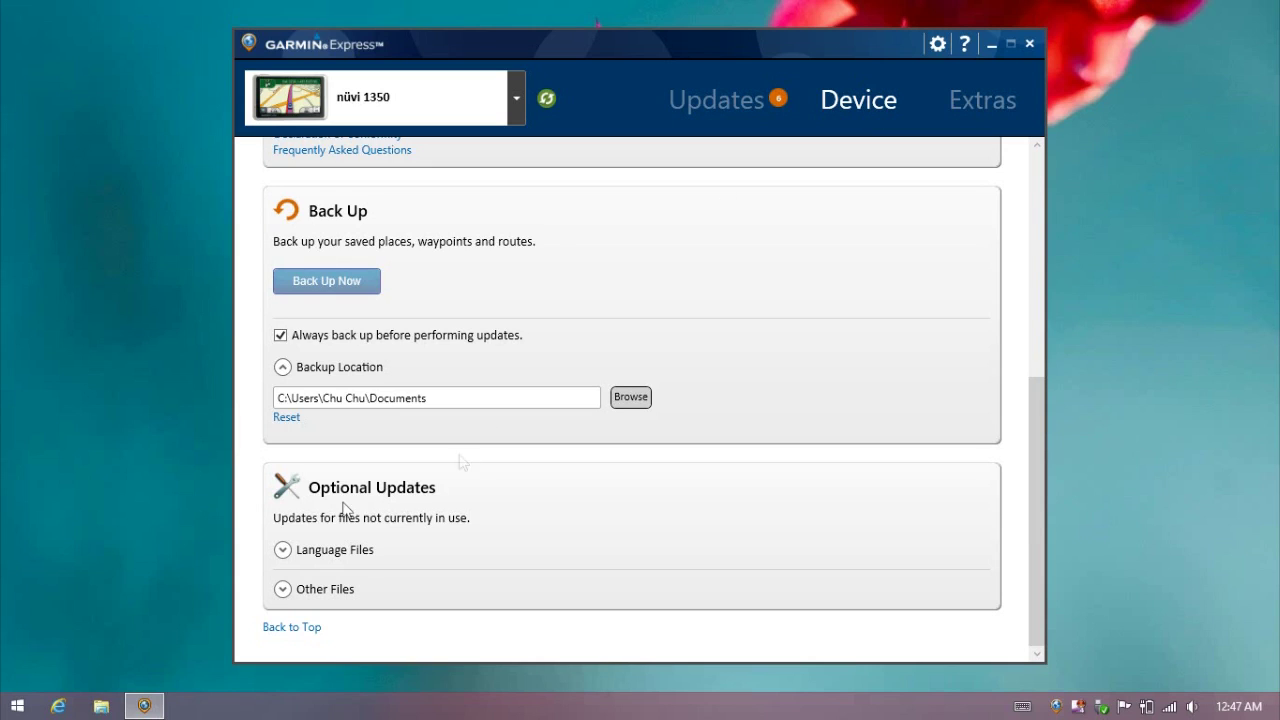
{"action": "left_click", "coordinate": [283, 550]}
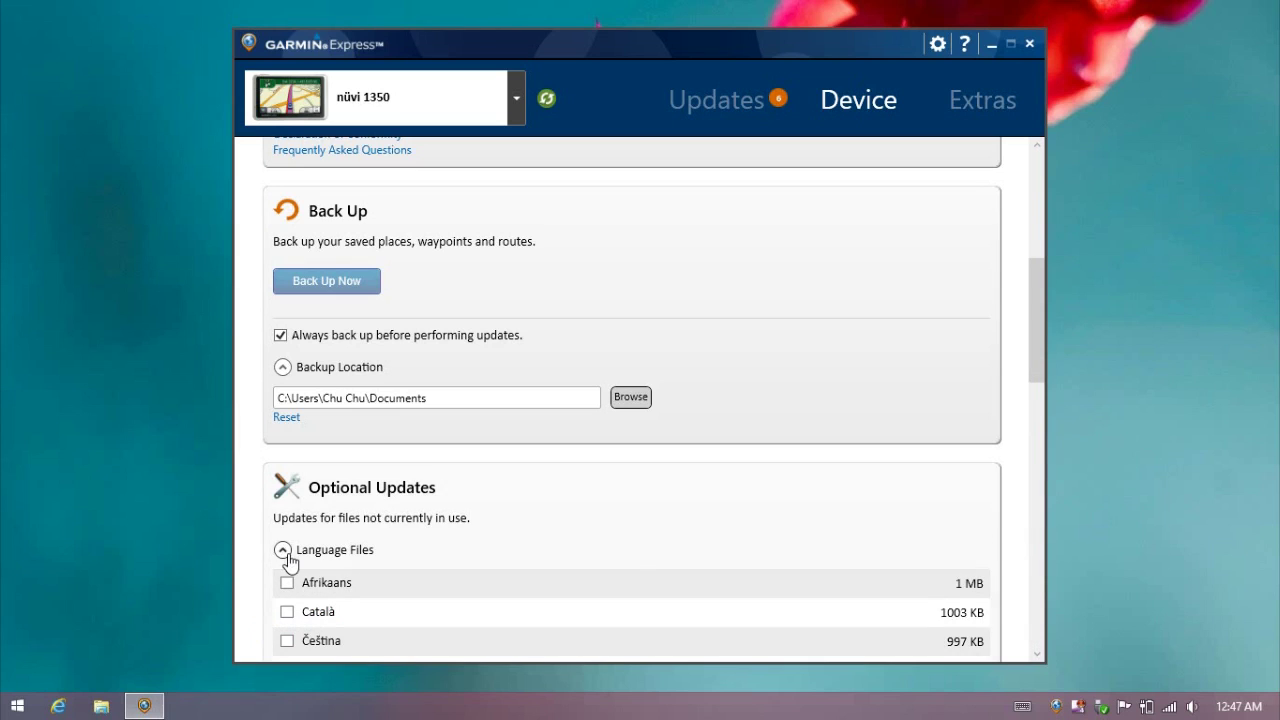
{"action": "left_click_drag", "start_coordinate": [1040, 323], "coordinate": [1043, 390]}
{"action": "left_click", "coordinate": [288, 441]}
{"action": "left_click_drag", "start_coordinate": [1038, 362], "coordinate": [1040, 546]}
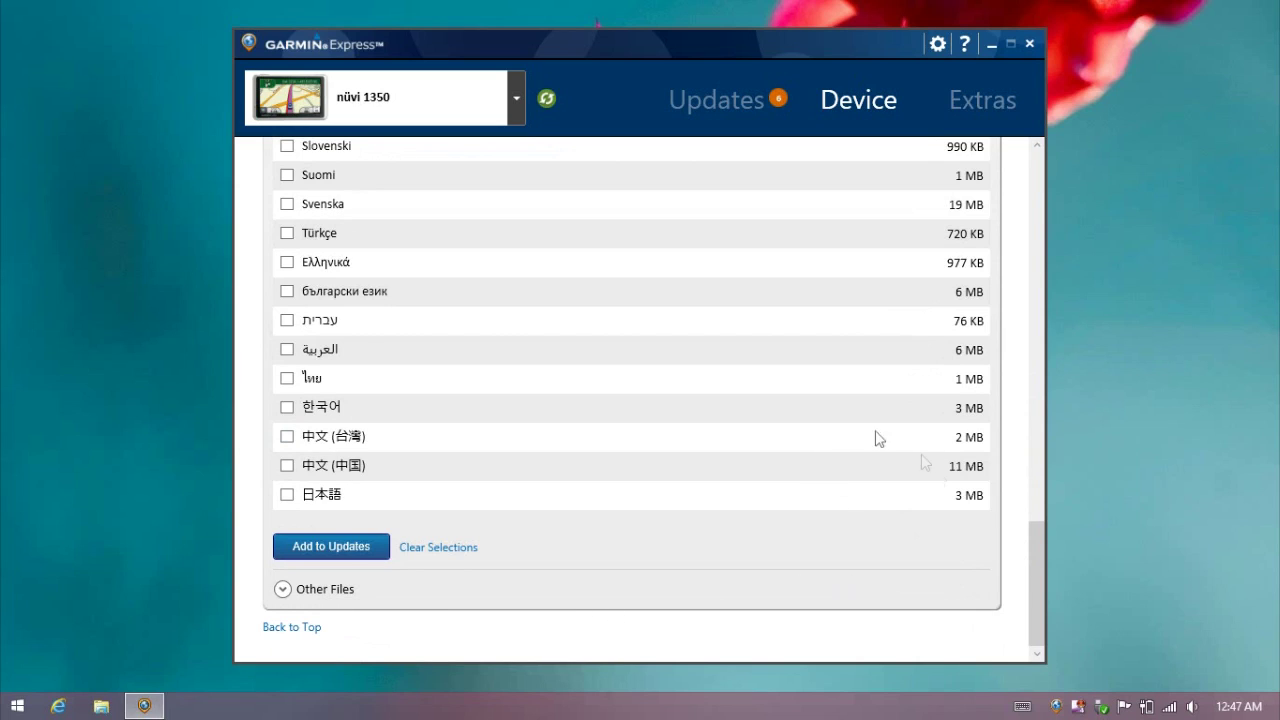
Step: Expand the Other Files group under the optional updates and look through its files
{"action": "left_click", "coordinate": [283, 590]}
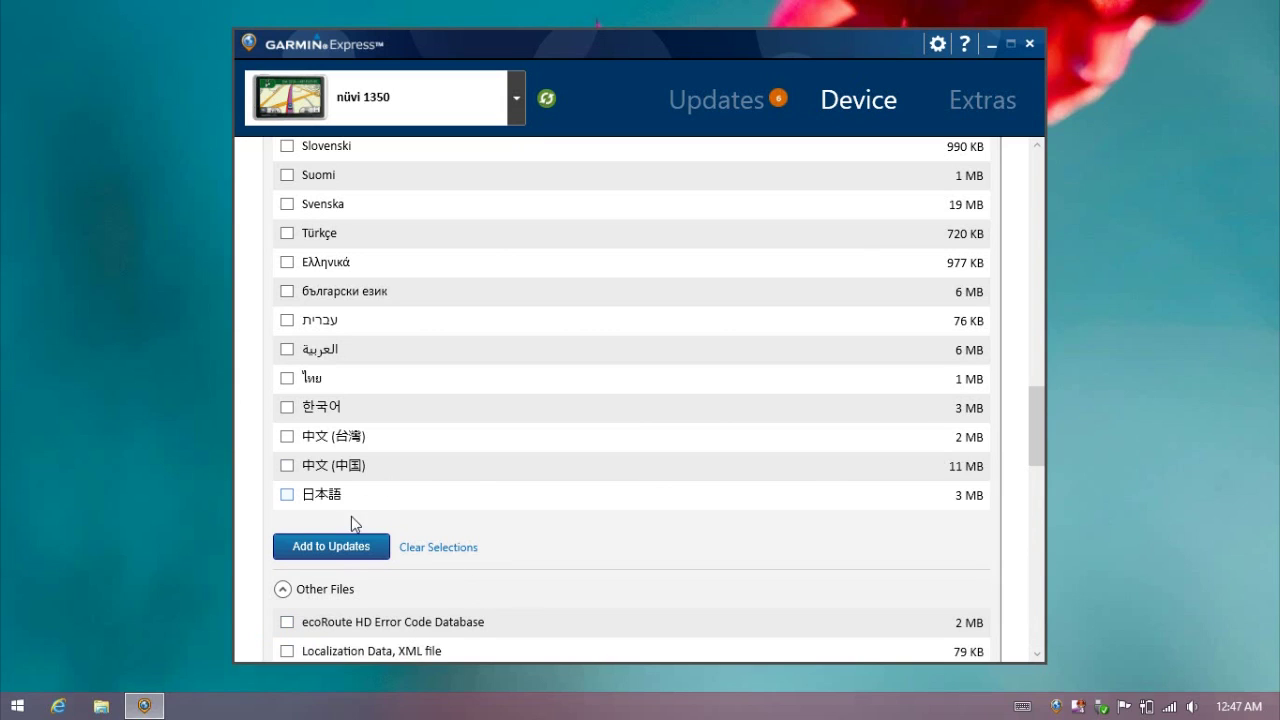
{"action": "mouse_move", "coordinate": [1034, 403]}
{"action": "left_mouse_down"}
{"action": "mouse_move", "coordinate": [1042, 354]}
{"action": "mouse_move", "coordinate": [1033, 424]}
{"action": "left_mouse_up"}
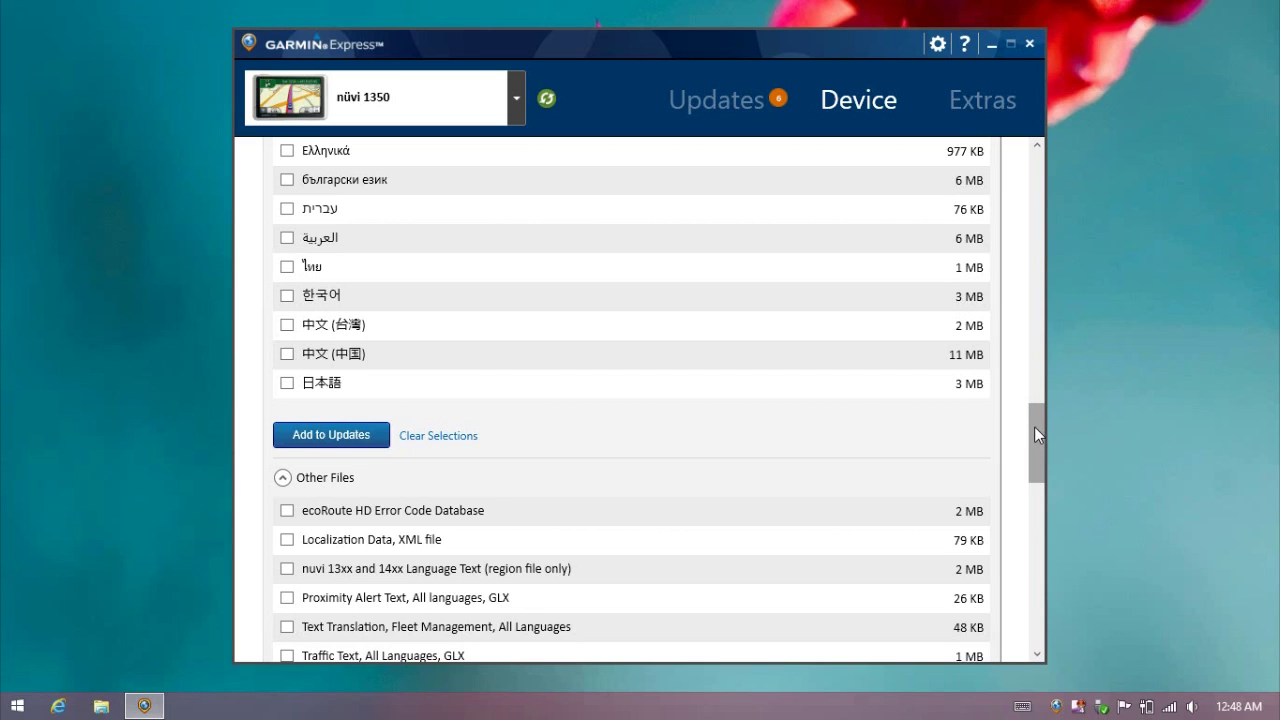
{"action": "mouse_move", "coordinate": [1034, 426]}
{"action": "left_mouse_down"}
{"action": "mouse_move", "coordinate": [1041, 572]}
{"action": "mouse_move", "coordinate": [1042, 424]}
{"action": "mouse_move", "coordinate": [1042, 443]}
{"action": "left_mouse_up"}
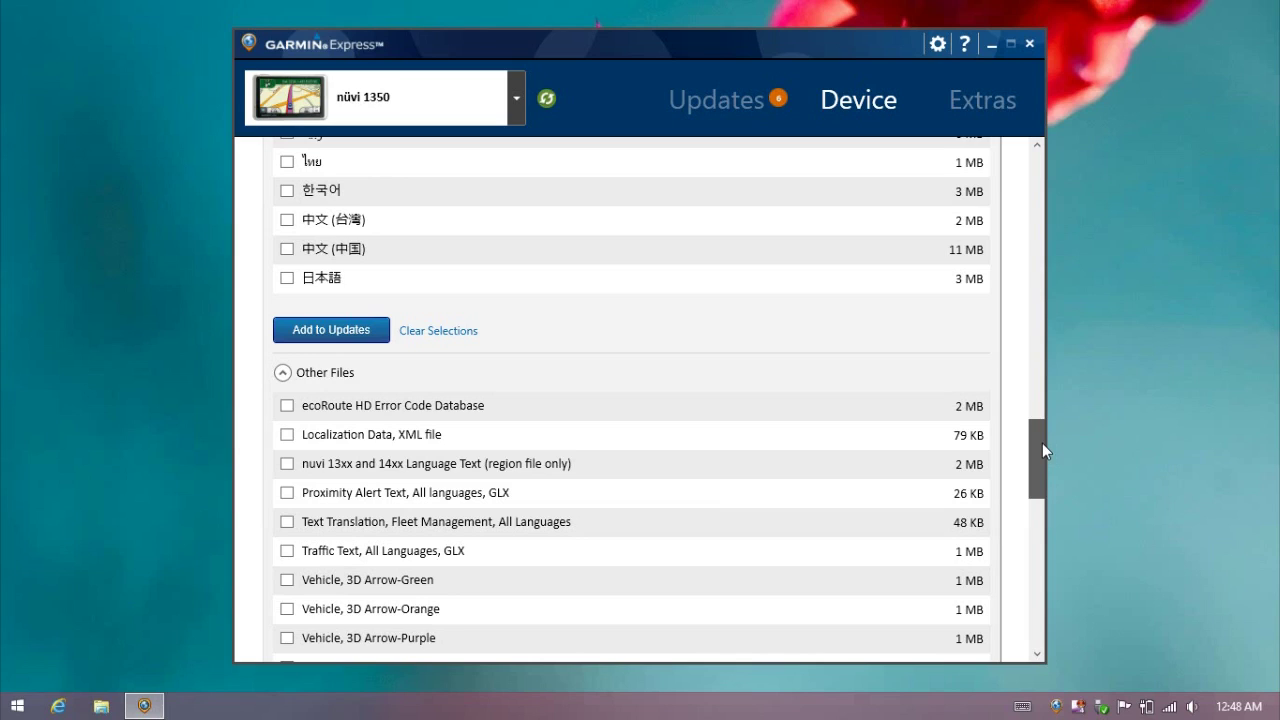
{"action": "left_click_drag", "start_coordinate": [1042, 443], "coordinate": [1042, 443]}
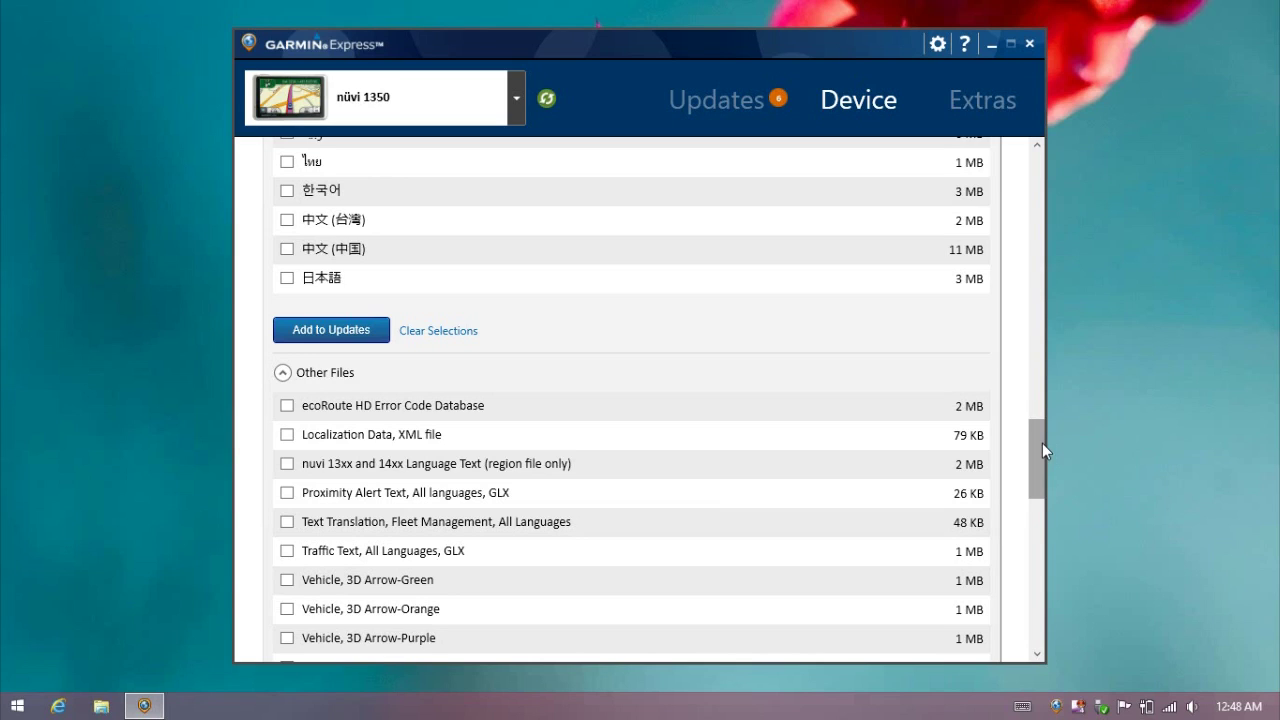